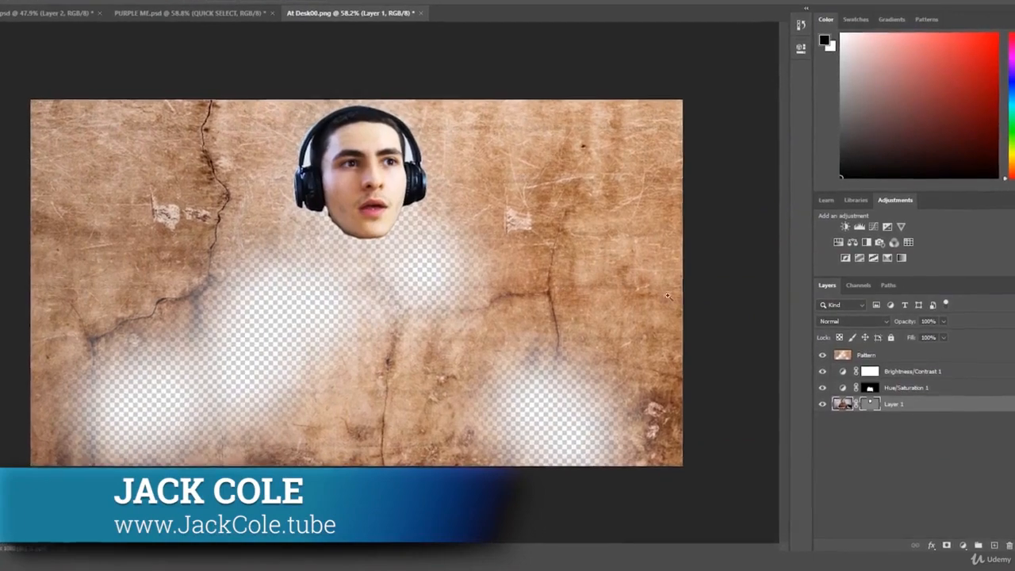
Delete the vector mask from Layer 1 in the At Desk00 document.
{"action": "right_click", "coordinate": [871, 402]}
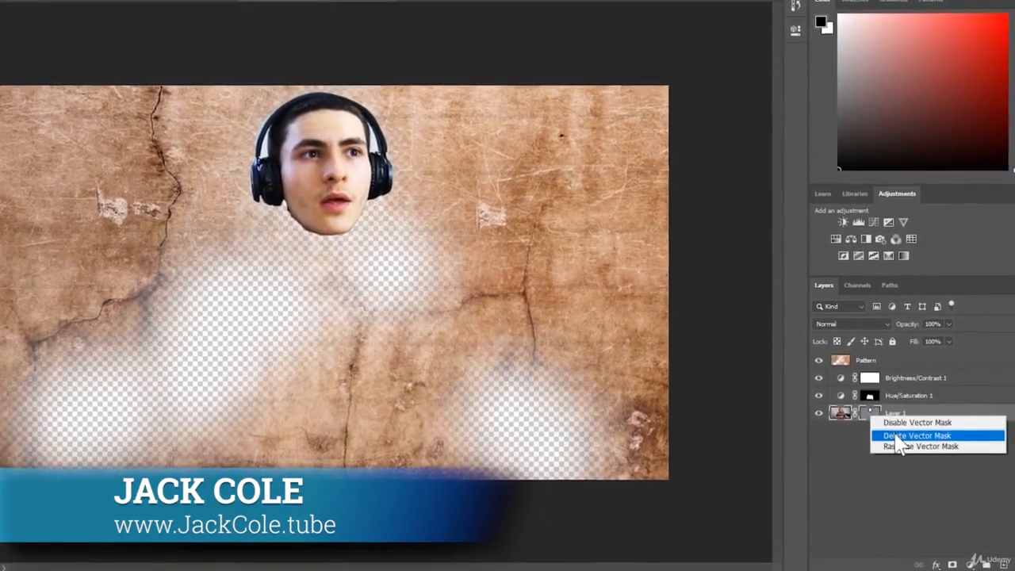
{"action": "left_click", "coordinate": [904, 421]}
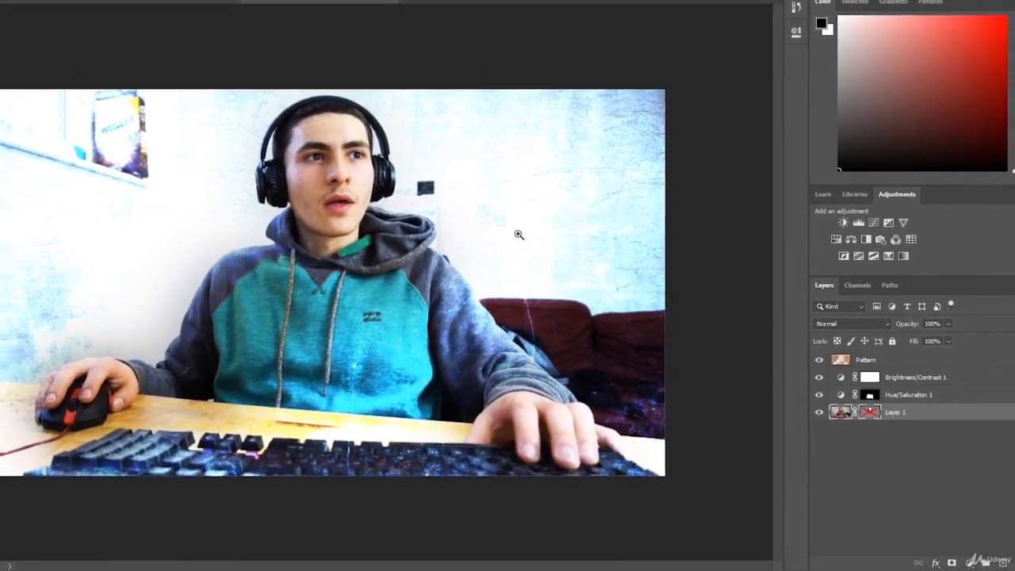
{"action": "left_click", "coordinate": [818, 359]}
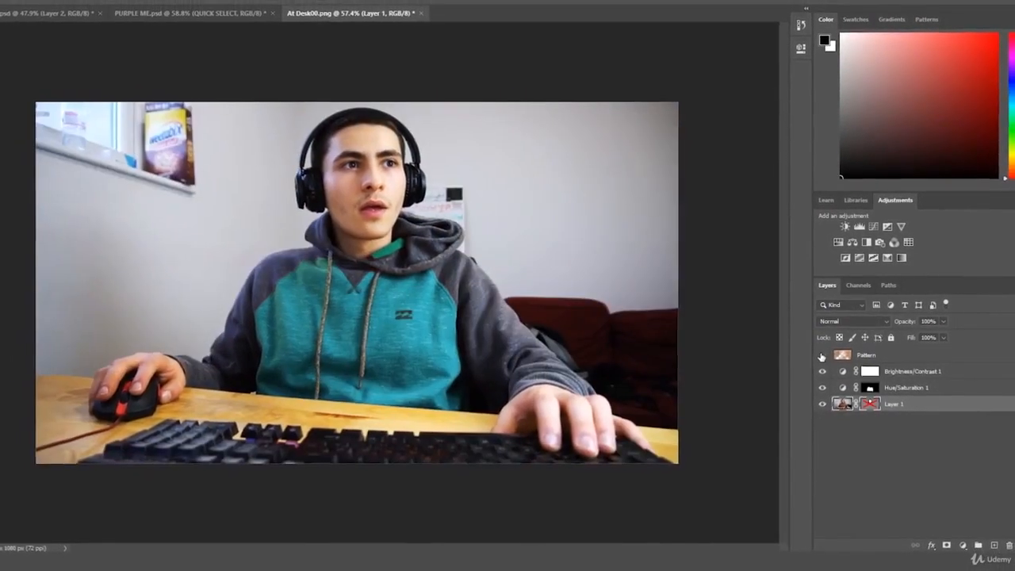
{"action": "left_click", "coordinate": [821, 356]}
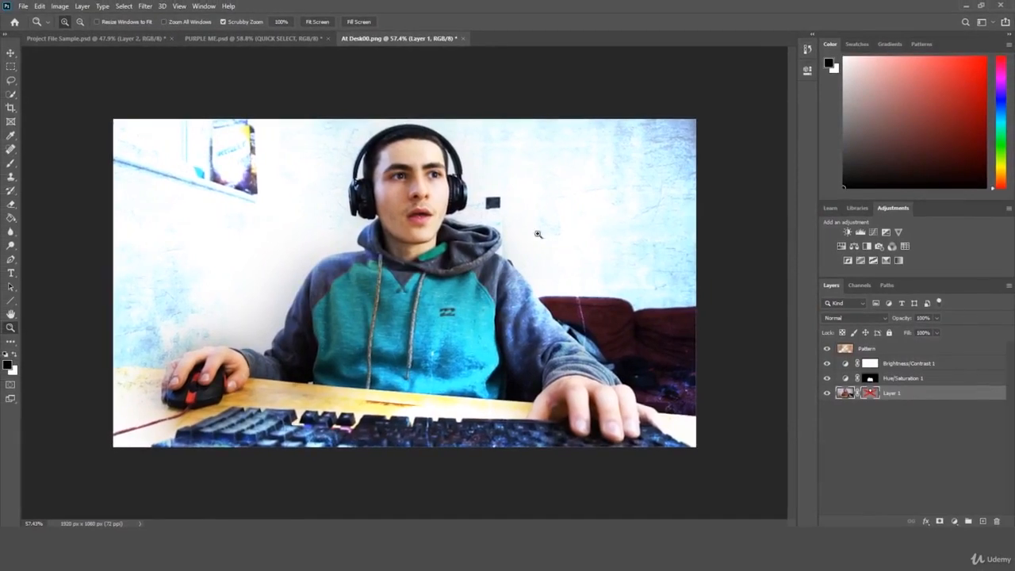
In the PURPLE ME document, add a Drop Shadow layer style to the TITLE #1 text layer.
{"action": "left_click", "coordinate": [229, 37]}
{"action": "left_click", "coordinate": [123, 37]}
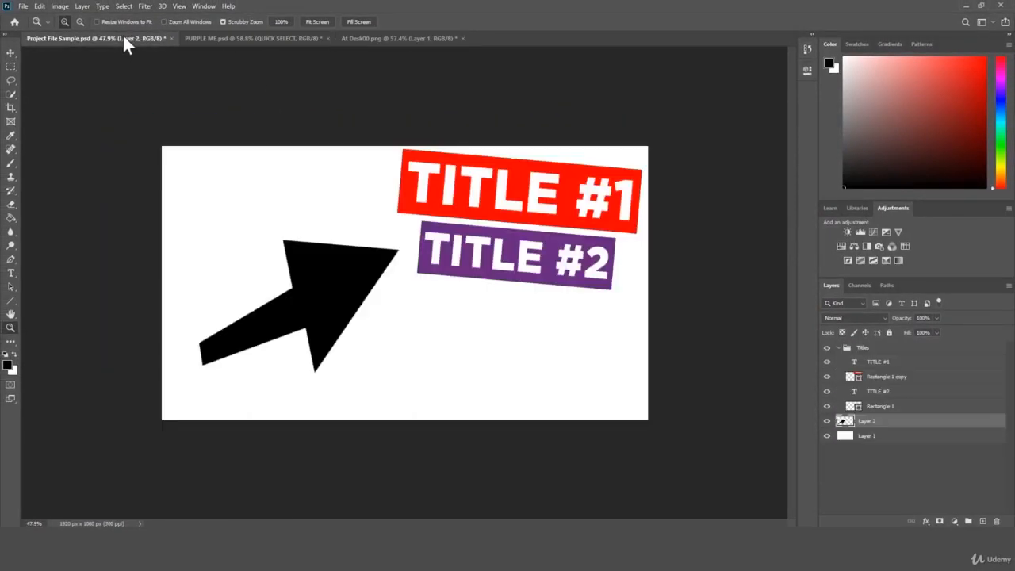
{"action": "left_click", "coordinate": [250, 40]}
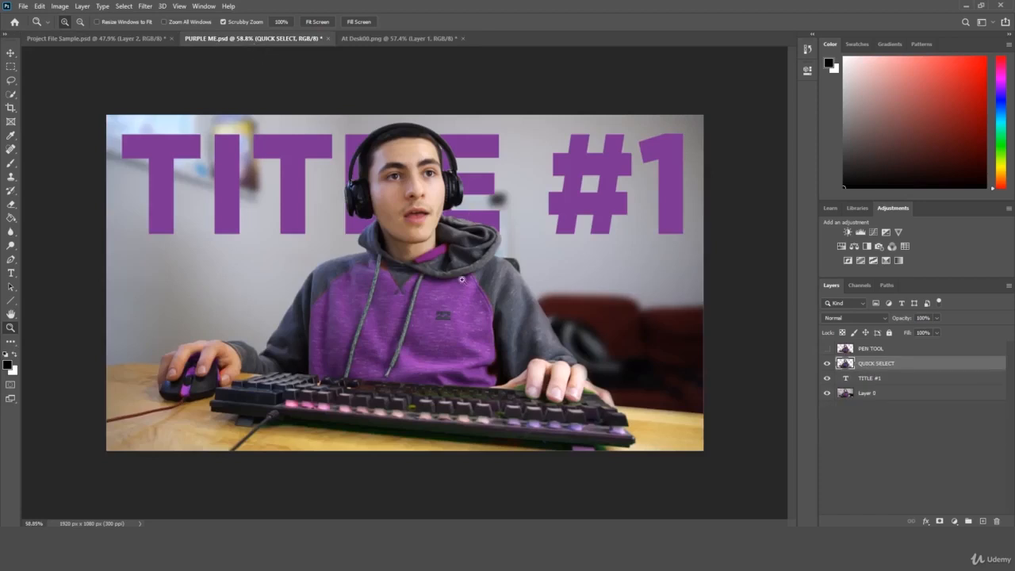
{"action": "left_click_drag", "start_coordinate": [467, 197], "coordinate": [455, 215]}
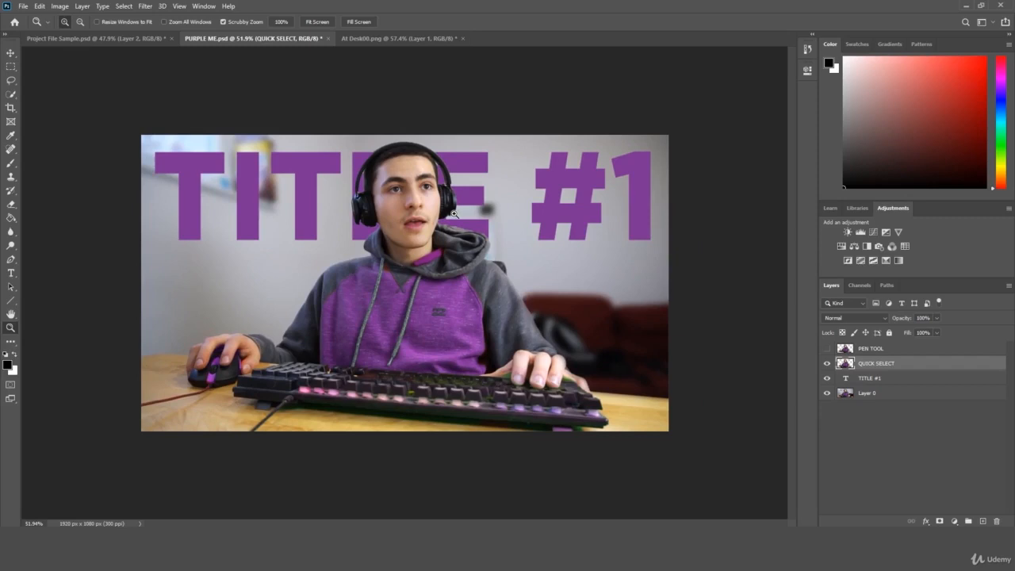
{"action": "left_click", "coordinate": [868, 381]}
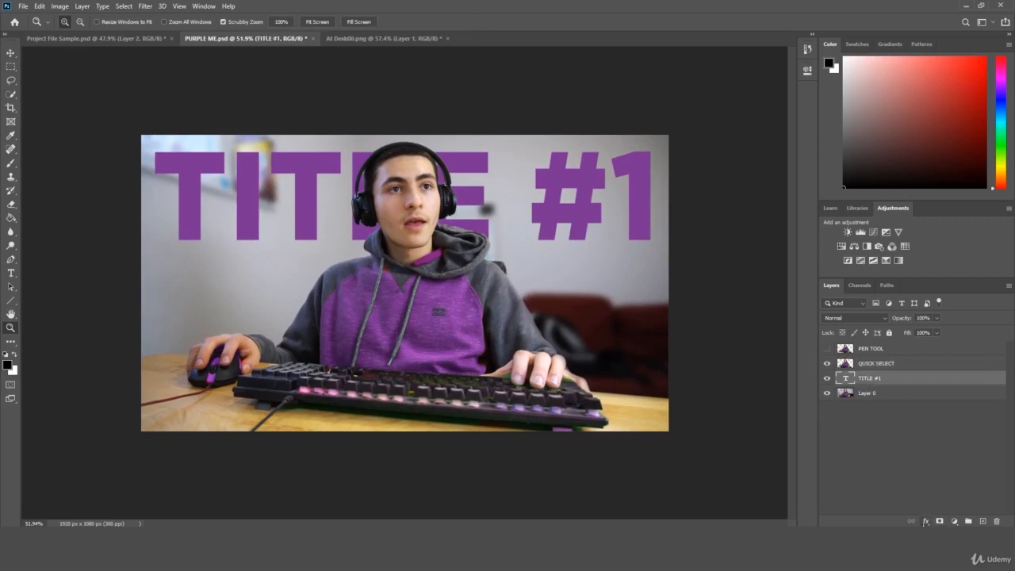
{"action": "left_click", "coordinate": [925, 520]}
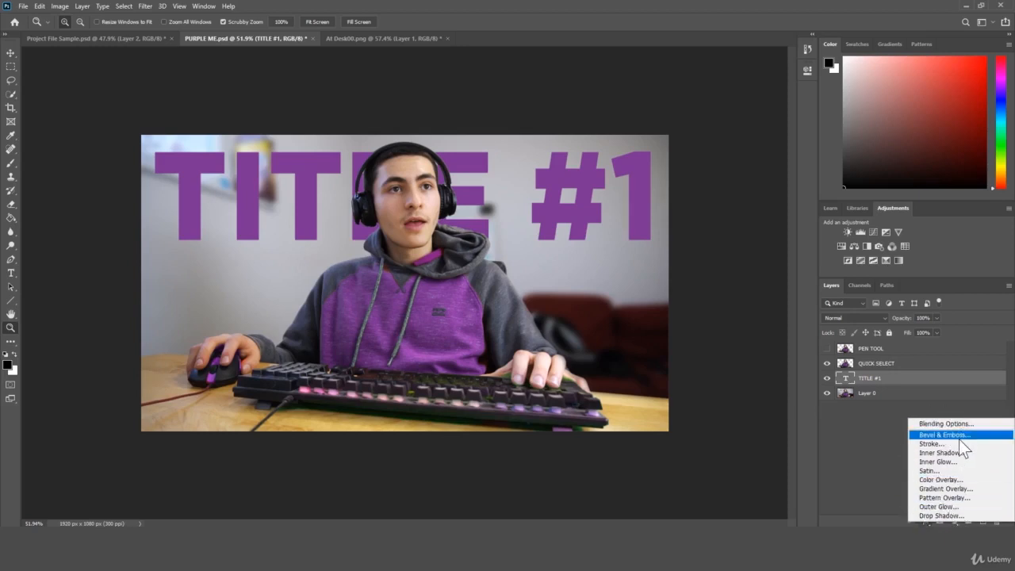
{"action": "left_click", "coordinate": [939, 516]}
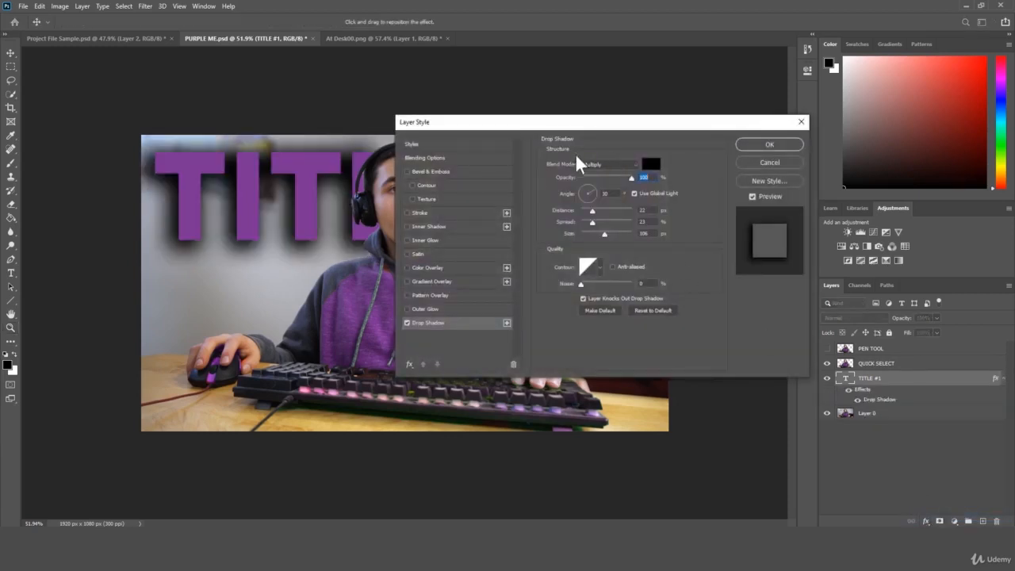
{"action": "left_click_drag", "start_coordinate": [532, 125], "coordinate": [699, 253]}
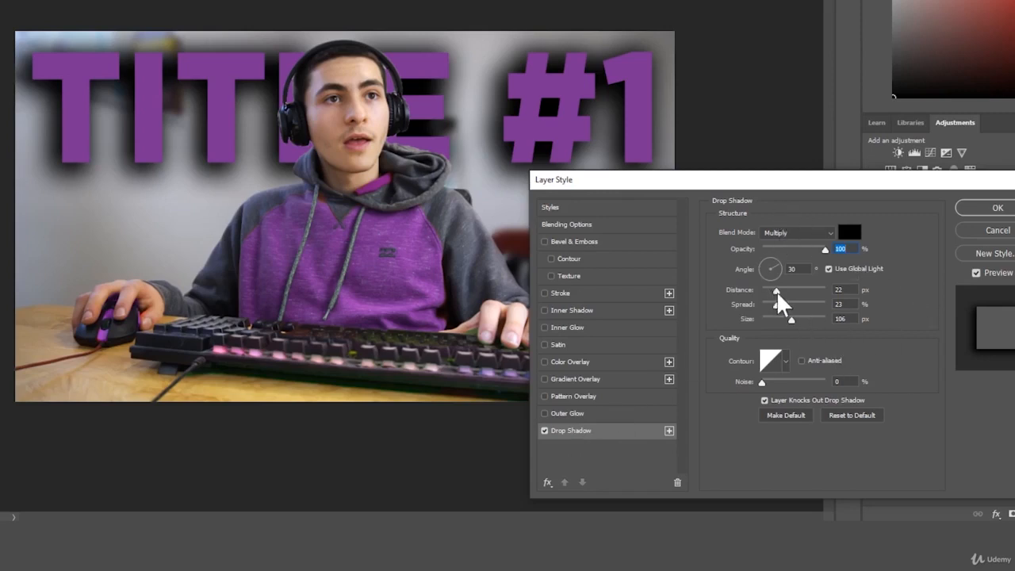
Set the drop shadow angle to 120°, distance to 36 px, spread to 2% and size to 87 px.
{"action": "left_click_drag", "start_coordinate": [776, 291], "coordinate": [762, 258]}
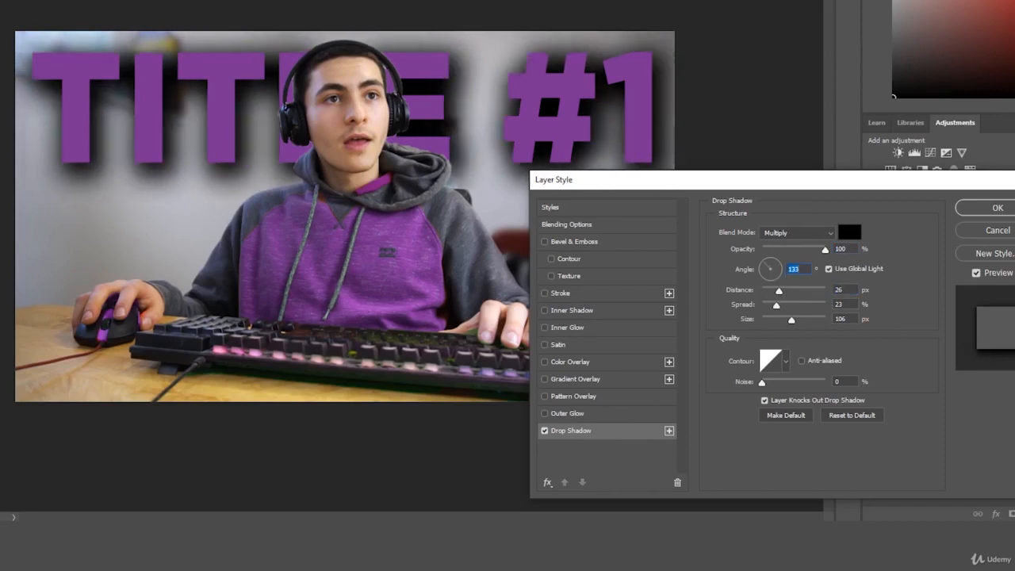
{"action": "type", "text": "120"}
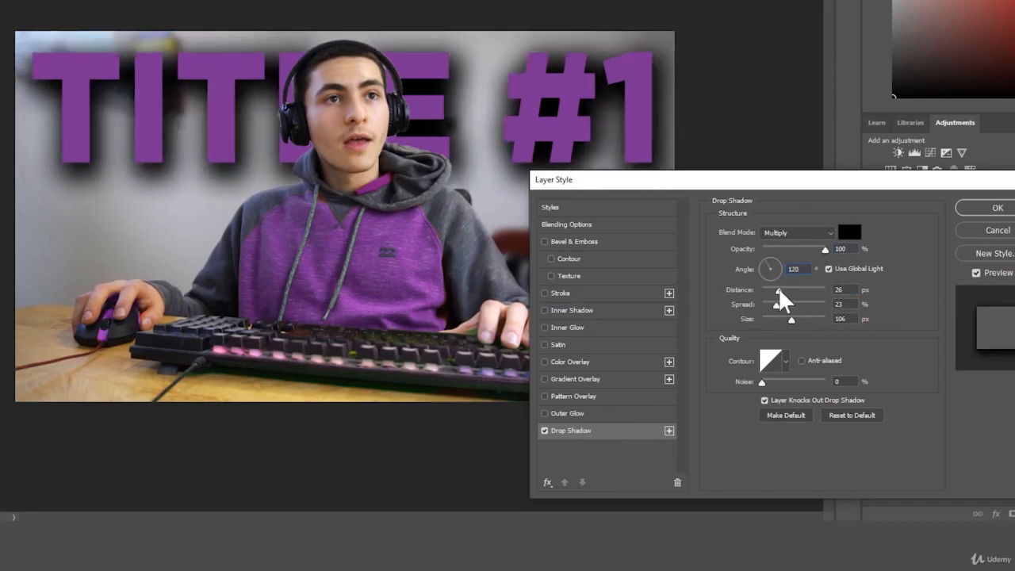
{"action": "left_click_drag", "start_coordinate": [777, 287], "coordinate": [786, 317]}
{"action": "left_click_drag", "start_coordinate": [808, 290], "coordinate": [785, 294]}
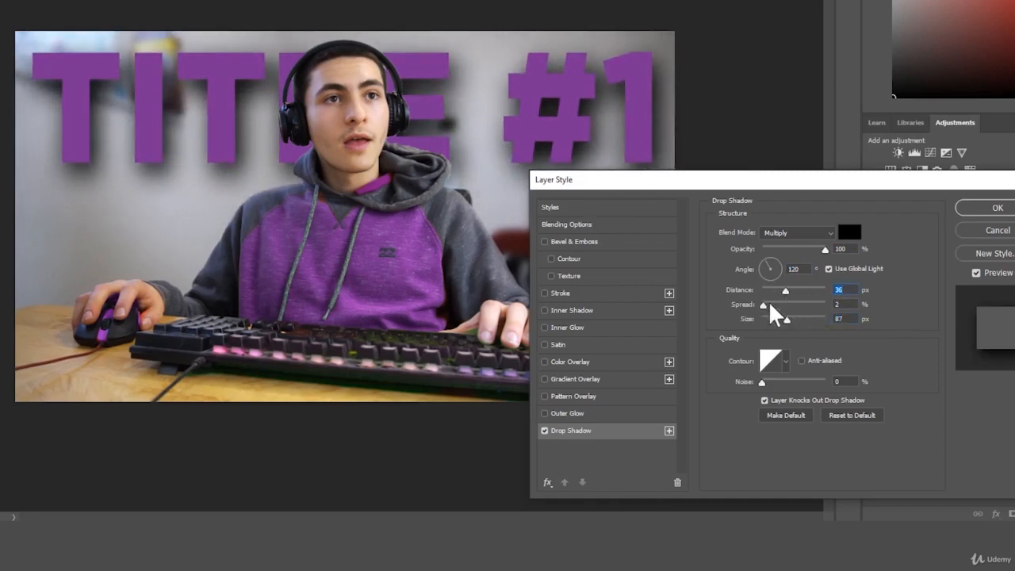
Swap the drop shadow for an Outer Glow effect, trying blend modes before resetting it to defaults.
{"action": "left_click", "coordinate": [544, 430]}
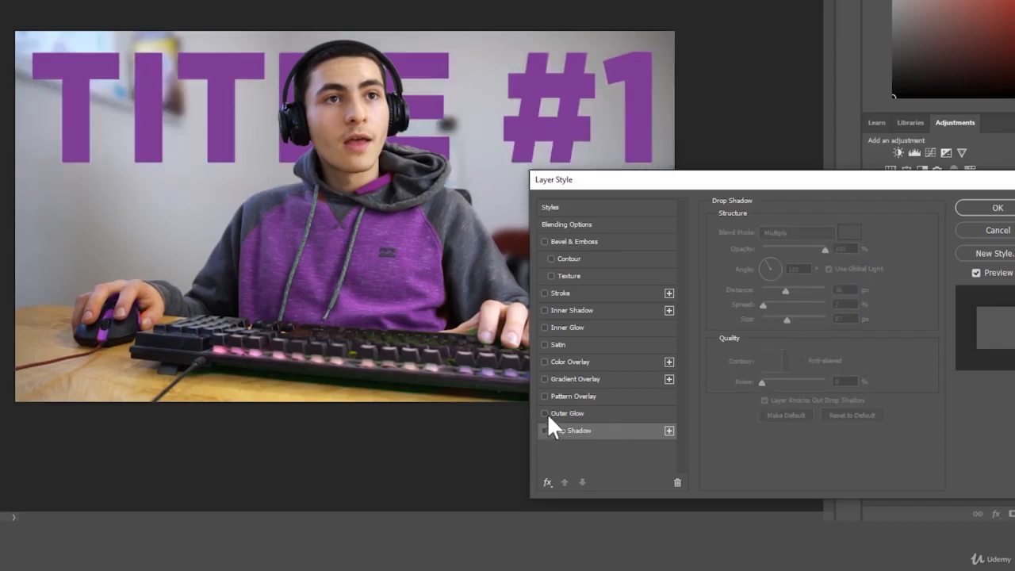
{"action": "left_click", "coordinate": [547, 413]}
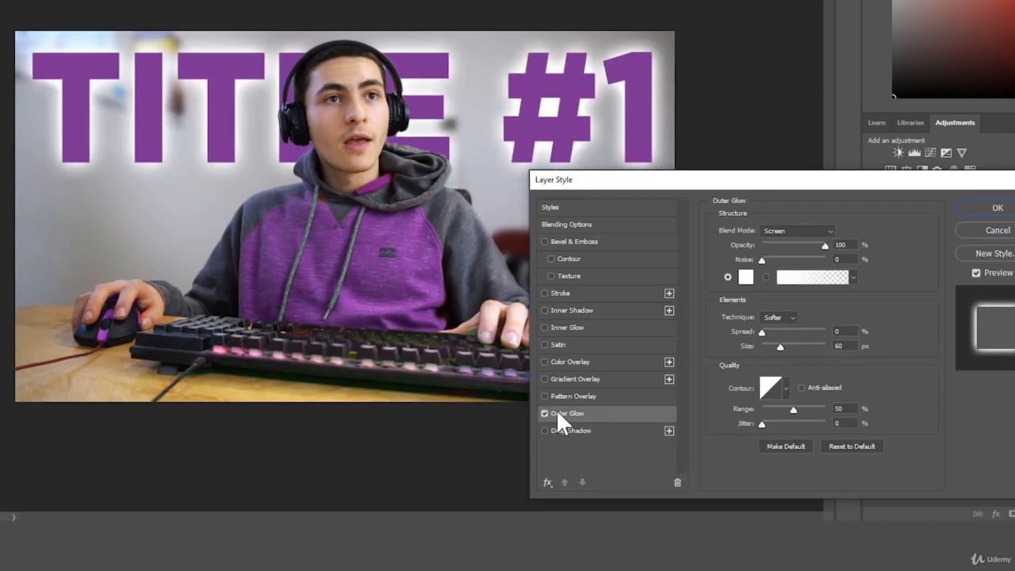
{"action": "left_click", "coordinate": [767, 230]}
{"action": "left_click", "coordinate": [792, 246]}
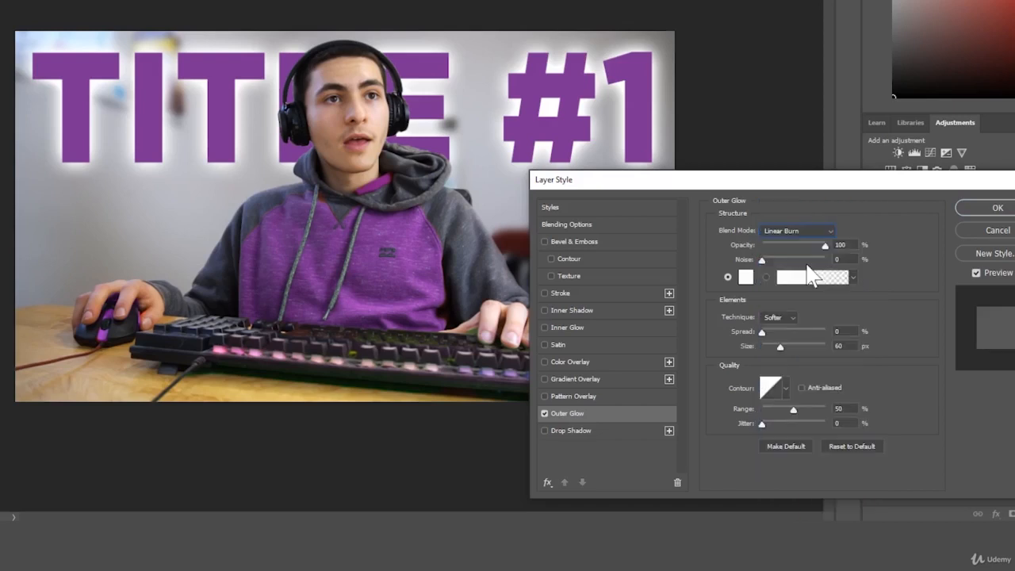
{"action": "left_click", "coordinate": [802, 233]}
{"action": "left_click", "coordinate": [787, 353]}
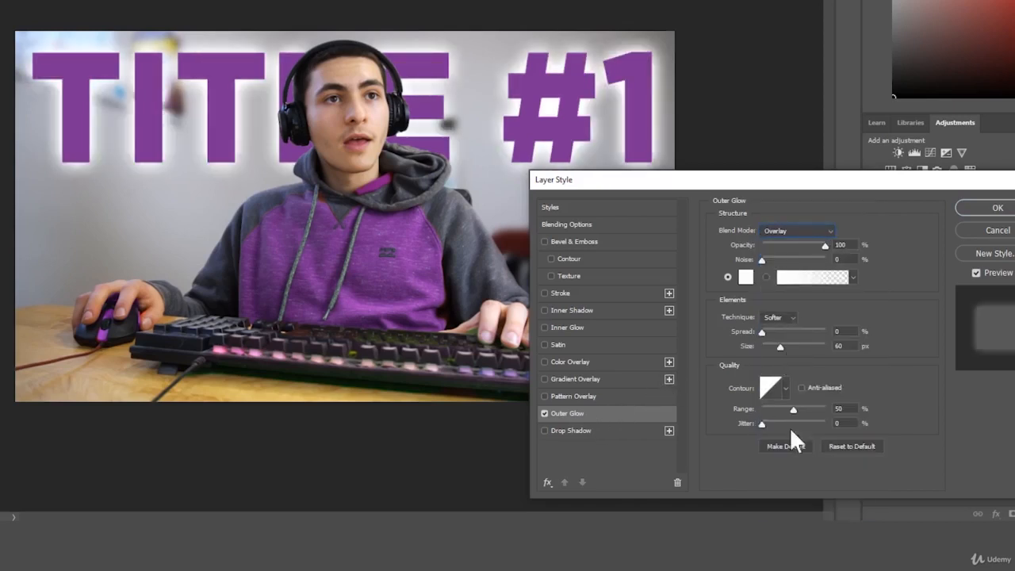
{"action": "left_click", "coordinate": [853, 446]}
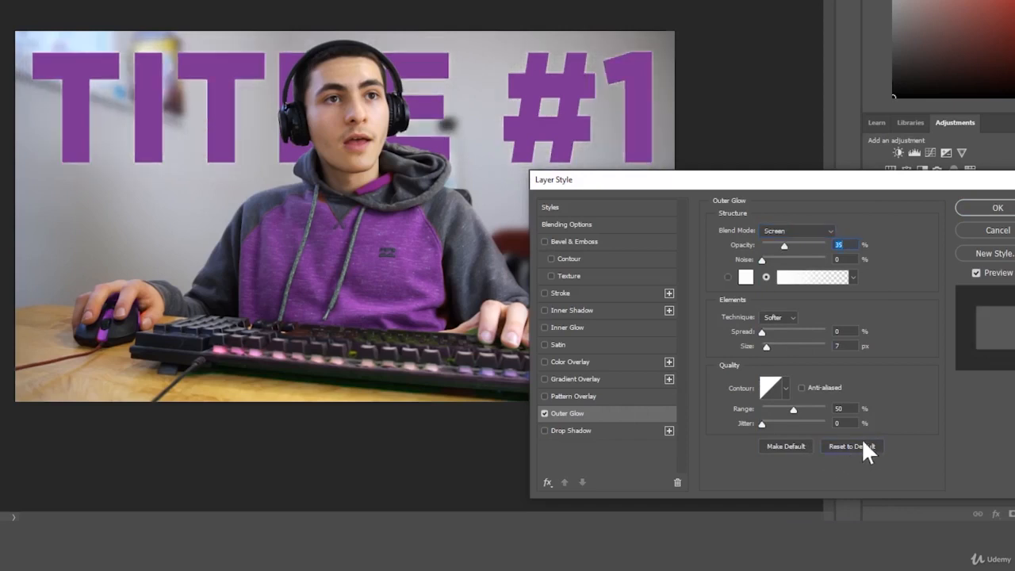
Set the outer glow opacity to 79% and its size to 103 px.
{"action": "left_click_drag", "start_coordinate": [784, 246], "coordinate": [749, 261]}
{"action": "left_click_drag", "start_coordinate": [766, 347], "coordinate": [790, 345]}
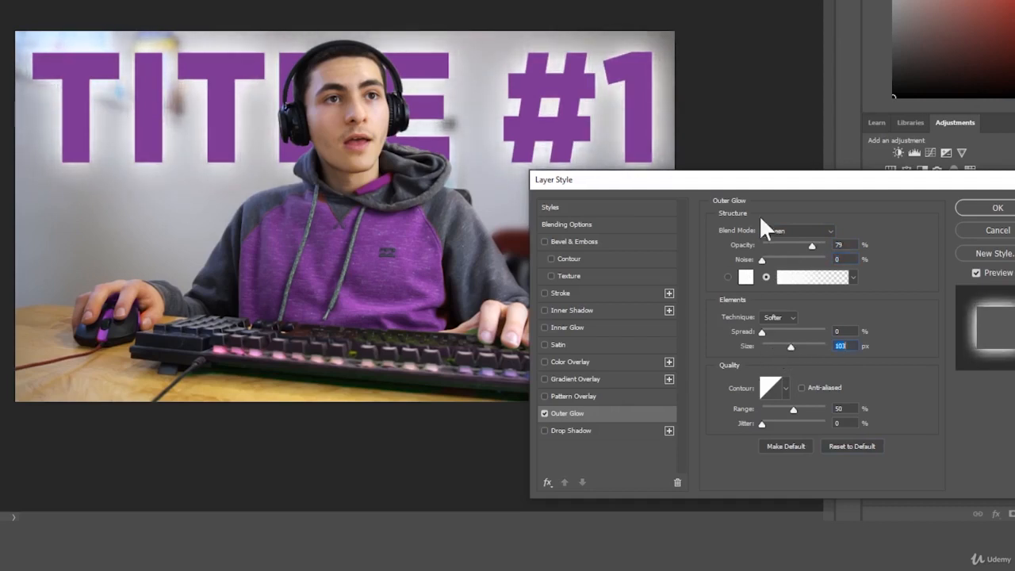
{"action": "left_click", "coordinate": [807, 228]}
{"action": "left_click", "coordinate": [896, 228]}
Turn off the outer glow and enable the Pattern Overlay effect.
{"action": "left_click", "coordinate": [543, 413]}
{"action": "left_click", "coordinate": [544, 396]}
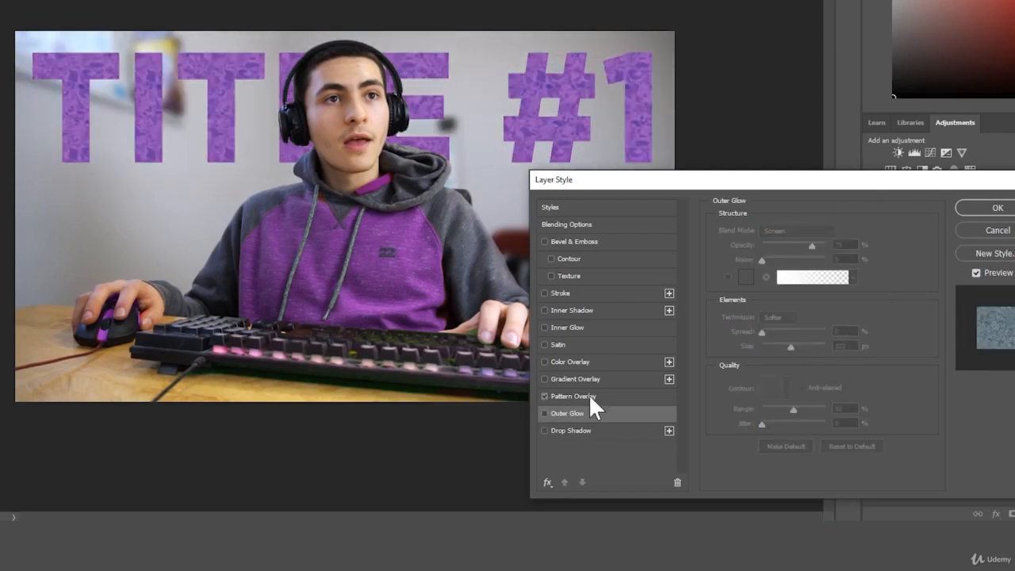
{"action": "left_click", "coordinate": [588, 395]}
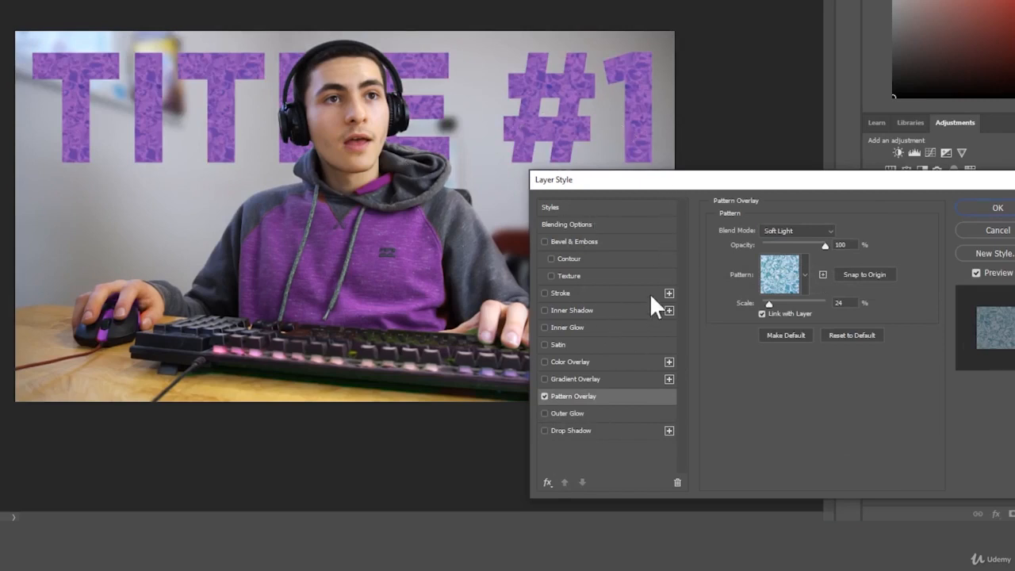
Re-enable the drop shadow and set its distance to 31 px and spread to 10%.
{"action": "left_click", "coordinate": [544, 430]}
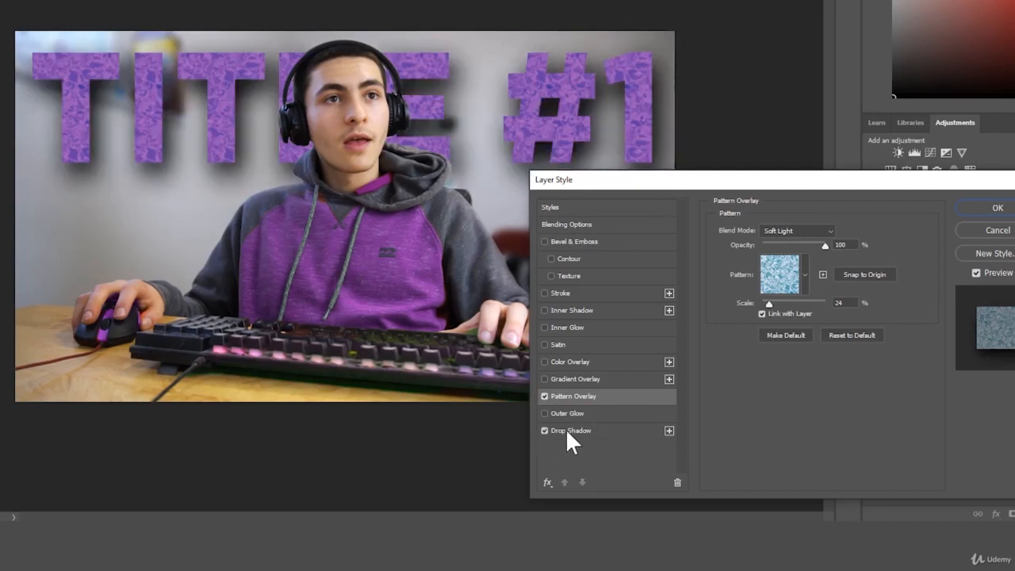
{"action": "left_click", "coordinate": [565, 430]}
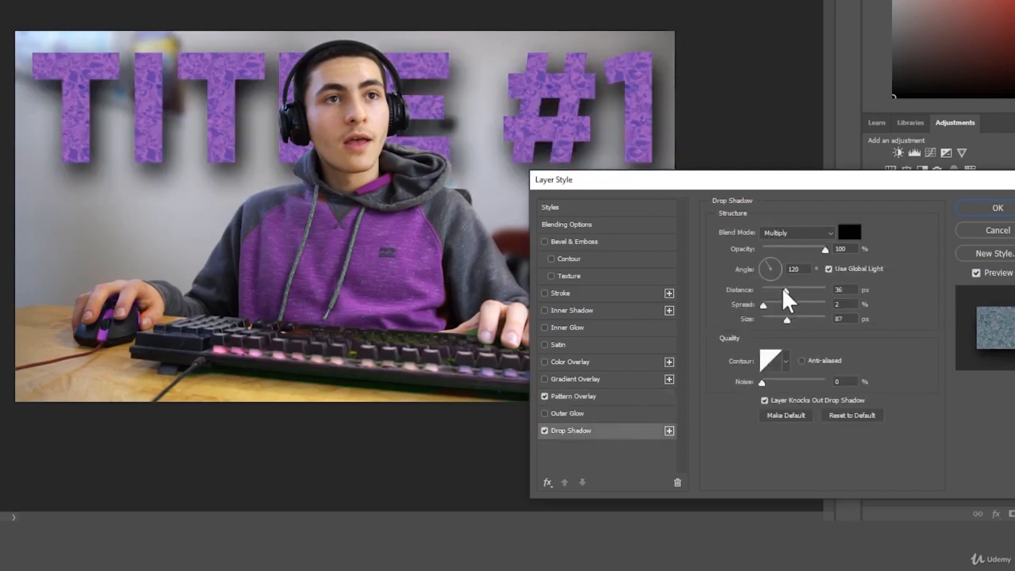
{"action": "left_click_drag", "start_coordinate": [783, 288], "coordinate": [772, 304]}
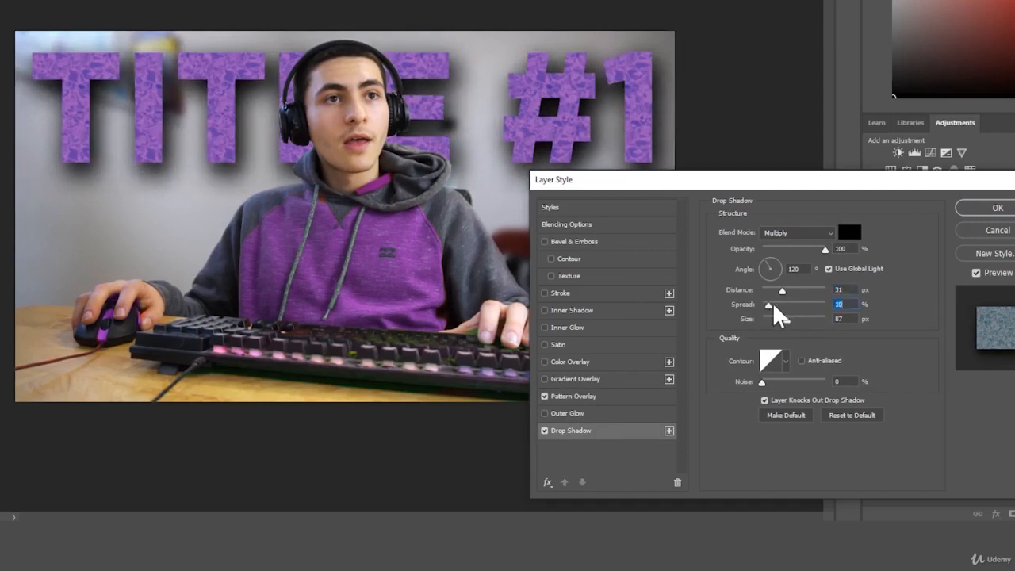
Enable Gradient Overlay on the title and set its opacity to 33%.
{"action": "left_click", "coordinate": [581, 377]}
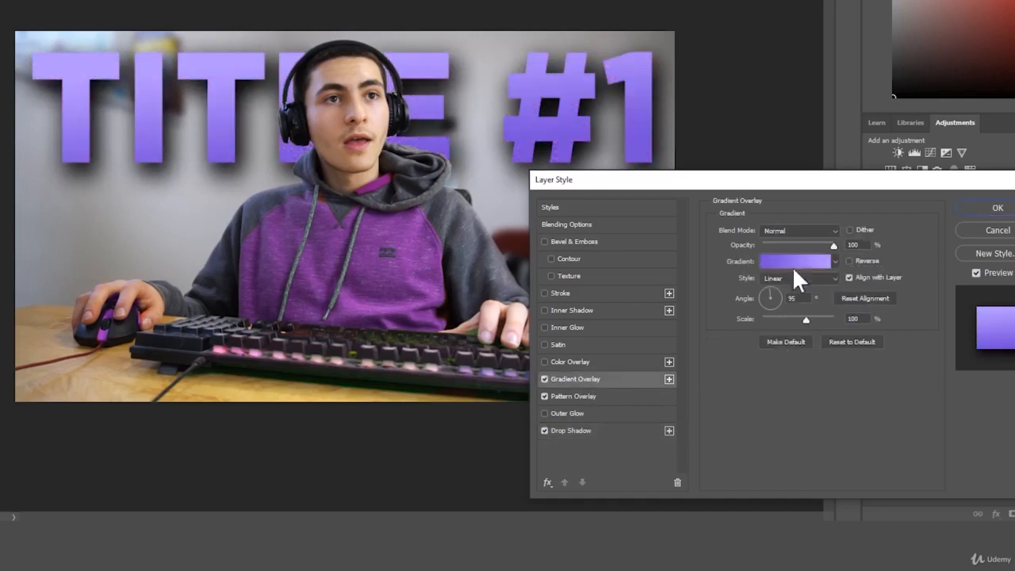
{"action": "left_click_drag", "start_coordinate": [823, 246], "coordinate": [785, 258]}
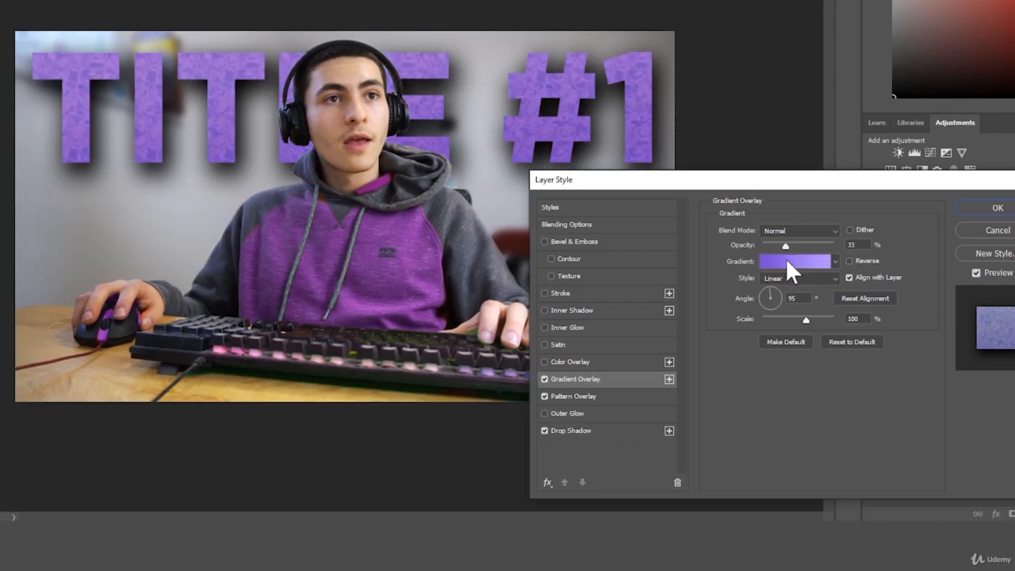
{"action": "left_click", "coordinate": [544, 380]}
{"action": "left_click", "coordinate": [544, 380]}
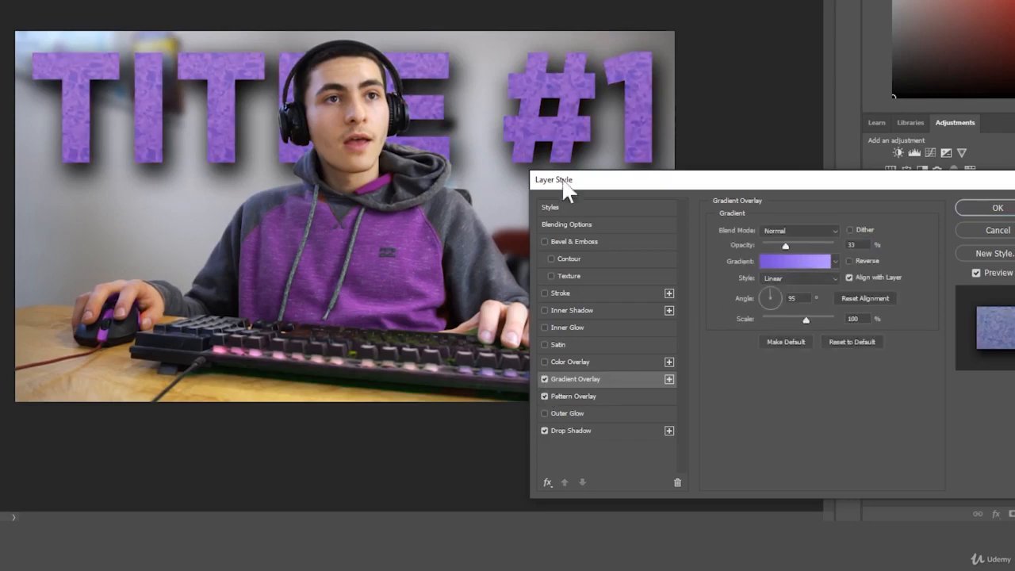
Edit the gradient overlay's colour stops so the gradient runs from black to white.
{"action": "left_click", "coordinate": [782, 260]}
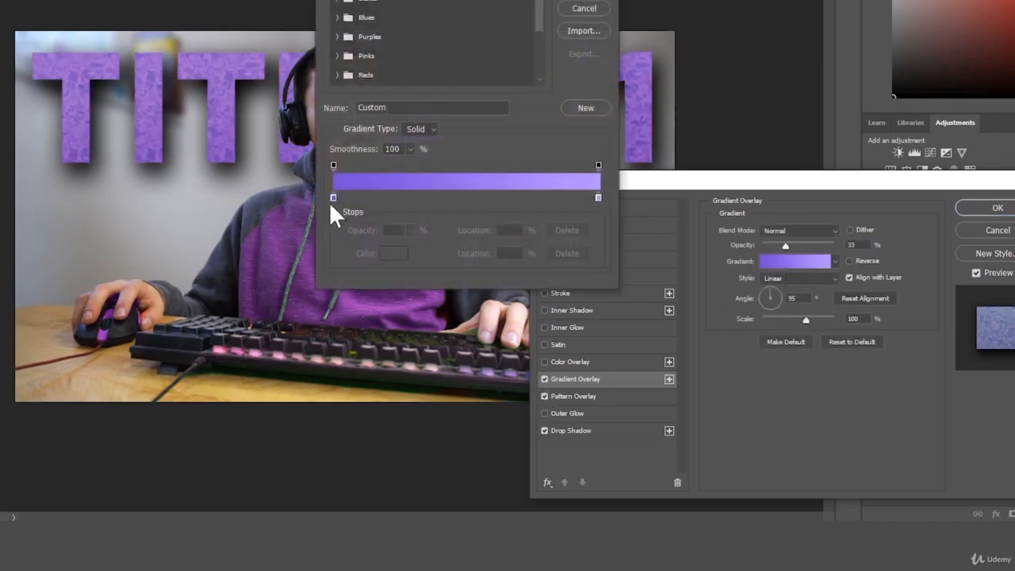
{"action": "double_click", "coordinate": [333, 196]}
{"action": "left_click_drag", "start_coordinate": [234, 127], "coordinate": [242, 176]}
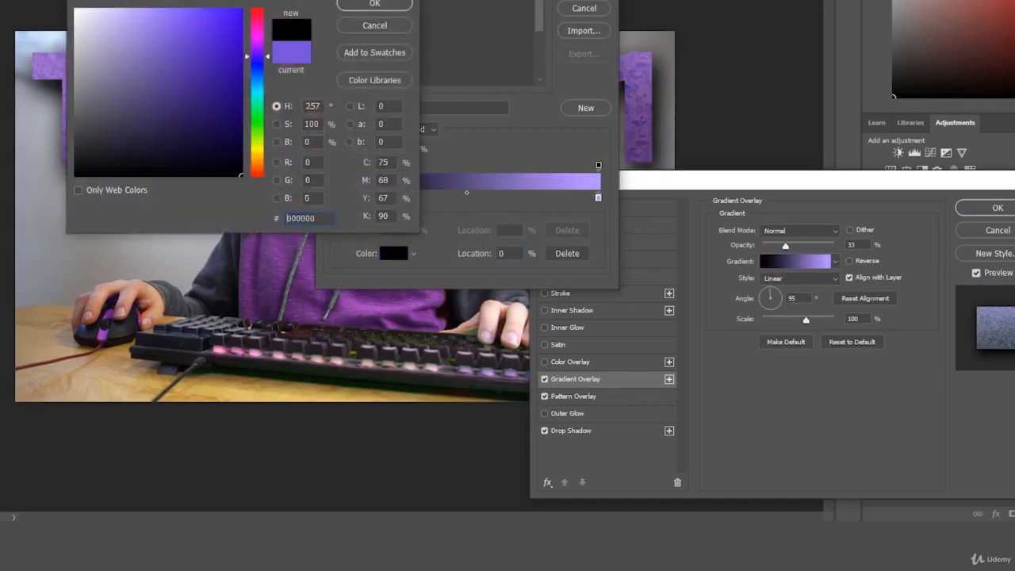
{"action": "key", "text": "Return"}
{"action": "double_click", "coordinate": [598, 196]}
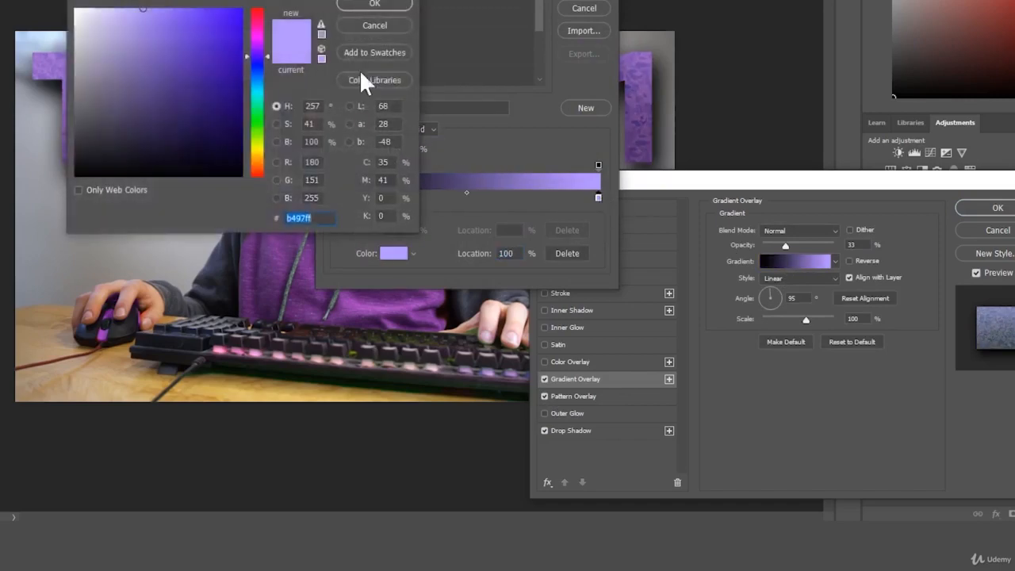
{"action": "left_click_drag", "start_coordinate": [206, 76], "coordinate": [75, 8]}
{"action": "key", "text": "Return"}
{"action": "key", "text": "Return"}
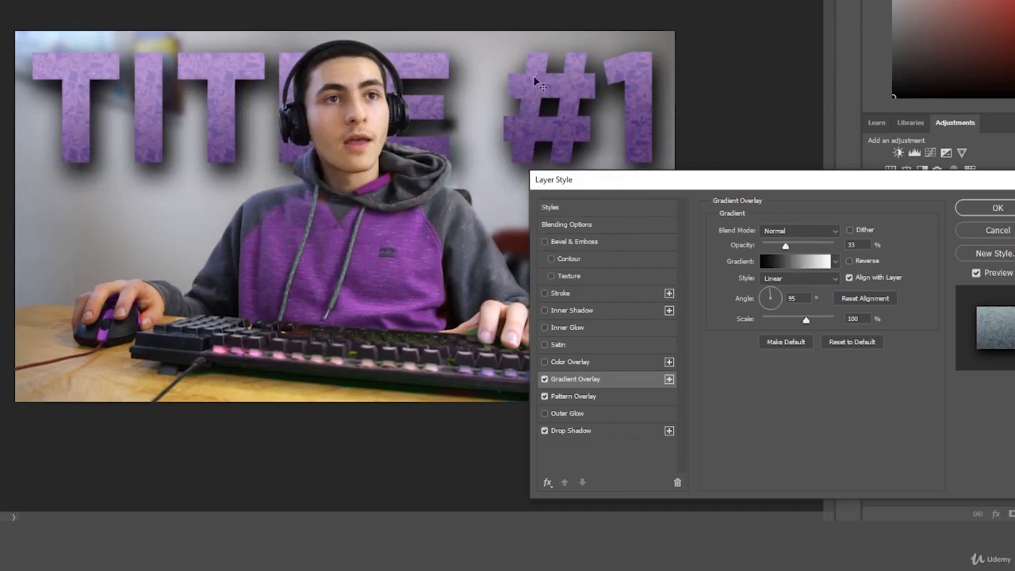
Try a red Color Overlay on the title, then turn it off.
{"action": "left_click", "coordinate": [544, 362]}
{"action": "left_click", "coordinate": [571, 363]}
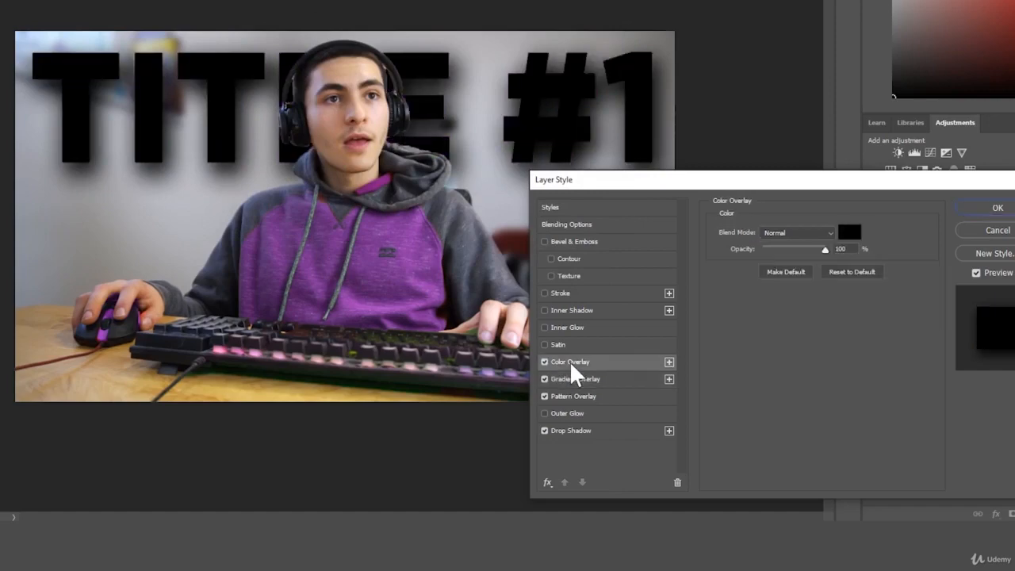
{"action": "left_click", "coordinate": [850, 231]}
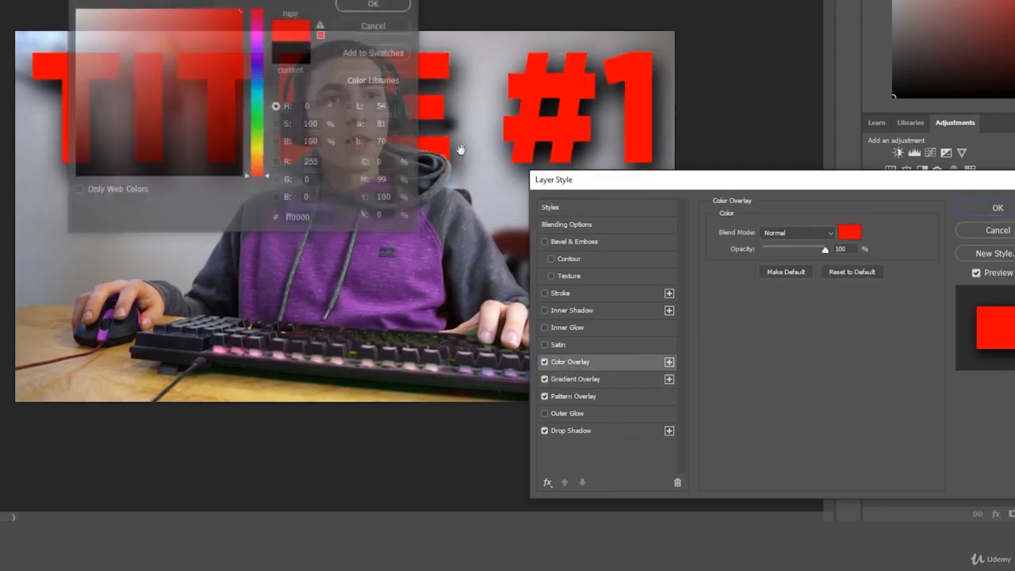
{"action": "left_click", "coordinate": [544, 361]}
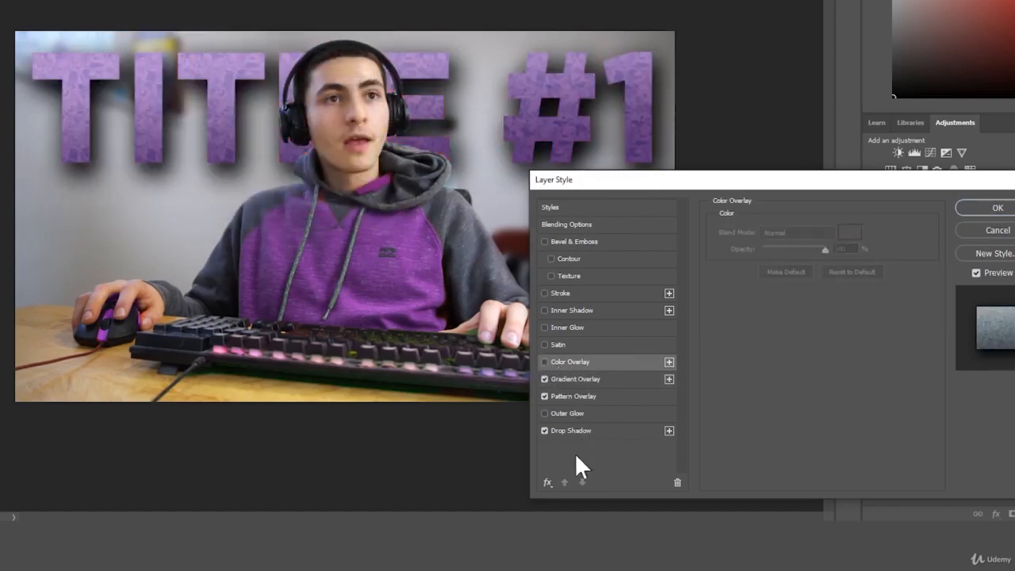
Enable the Satin effect on the title text.
{"action": "left_click", "coordinate": [545, 344]}
{"action": "left_click", "coordinate": [564, 344]}
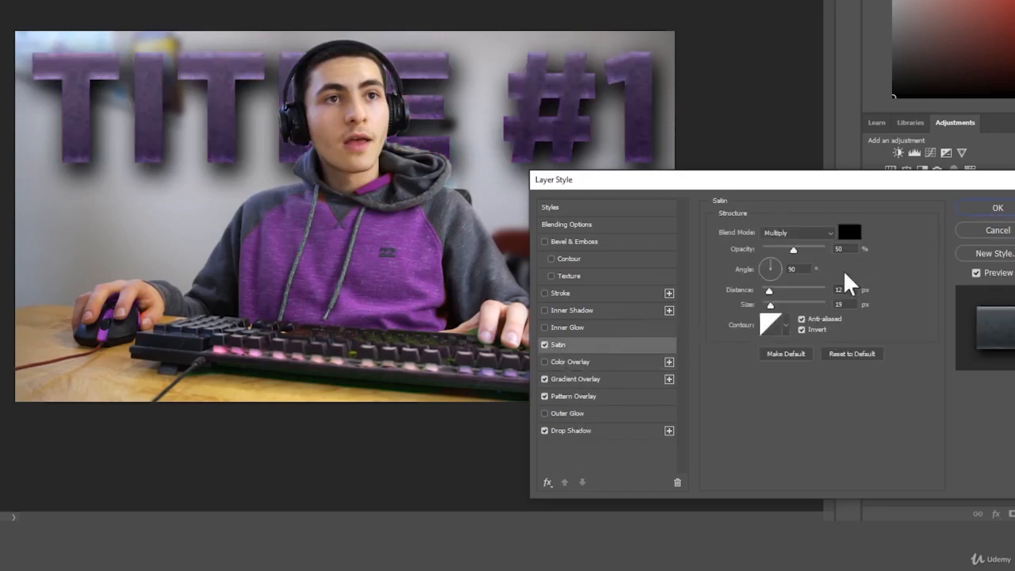
Try Satin at 19% opacity and an 18 px Inner Glow on the title, then turn both effects off.
{"action": "mouse_move", "coordinate": [791, 249]}
{"action": "left_mouse_down"}
{"action": "mouse_move", "coordinate": [755, 253]}
{"action": "mouse_move", "coordinate": [775, 254]}
{"action": "left_mouse_up"}
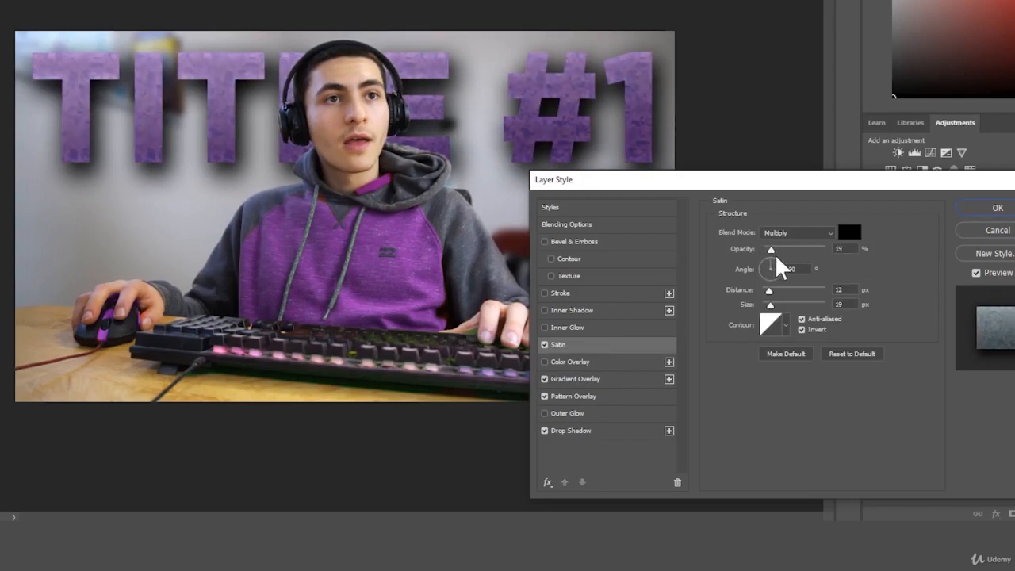
{"action": "left_click", "coordinate": [543, 344]}
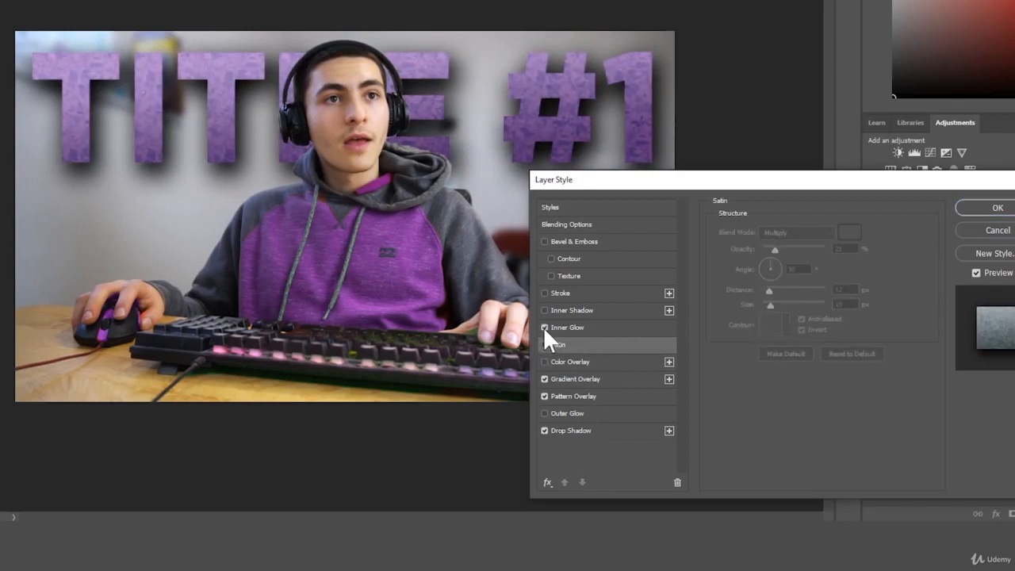
{"action": "left_click", "coordinate": [544, 327]}
{"action": "left_click", "coordinate": [555, 327]}
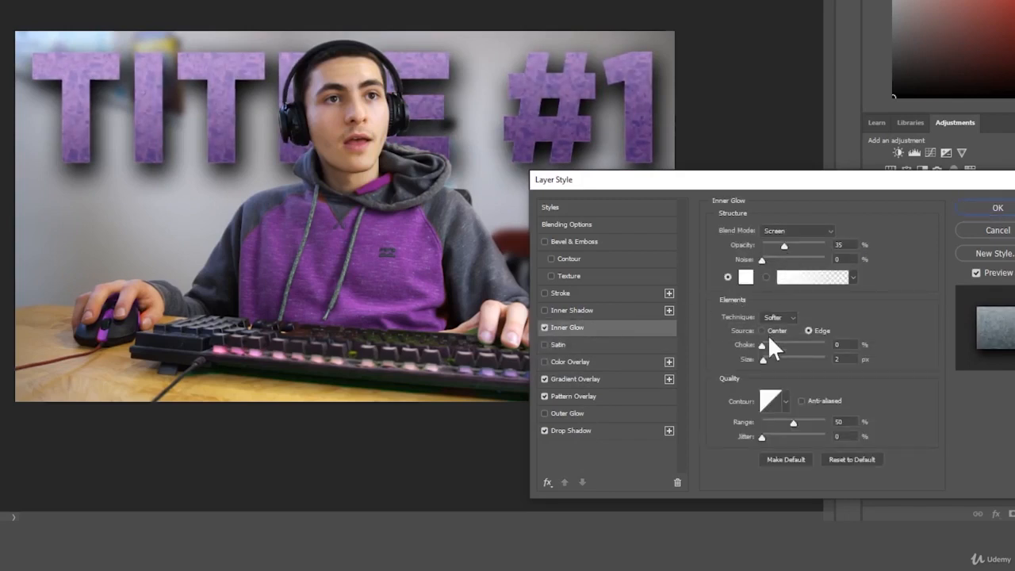
{"action": "left_click_drag", "start_coordinate": [763, 359], "coordinate": [771, 358]}
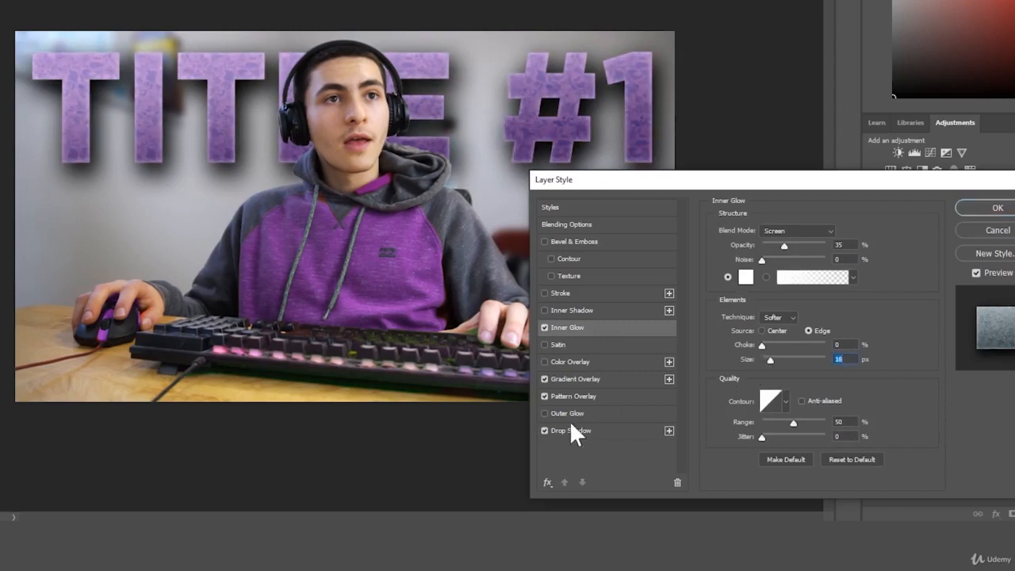
{"action": "left_click", "coordinate": [543, 327]}
Enable Inner Shadow on the title with opacity 44%, distance 10 px, choke 17% and size 21 px.
{"action": "left_click", "coordinate": [544, 310]}
{"action": "left_click", "coordinate": [571, 309]}
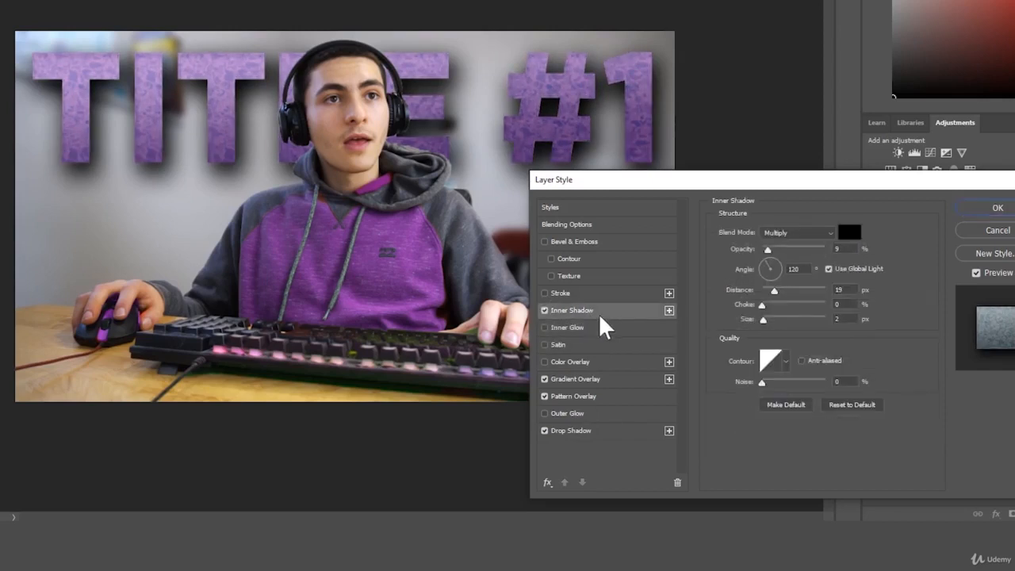
{"action": "mouse_move", "coordinate": [778, 289]}
{"action": "left_mouse_down"}
{"action": "mouse_move", "coordinate": [791, 290]}
{"action": "mouse_move", "coordinate": [774, 294]}
{"action": "left_mouse_up"}
{"action": "mouse_move", "coordinate": [793, 248]}
{"action": "left_mouse_down"}
{"action": "mouse_move", "coordinate": [806, 244]}
{"action": "mouse_move", "coordinate": [789, 250]}
{"action": "left_mouse_up"}
{"action": "left_click", "coordinate": [767, 289]}
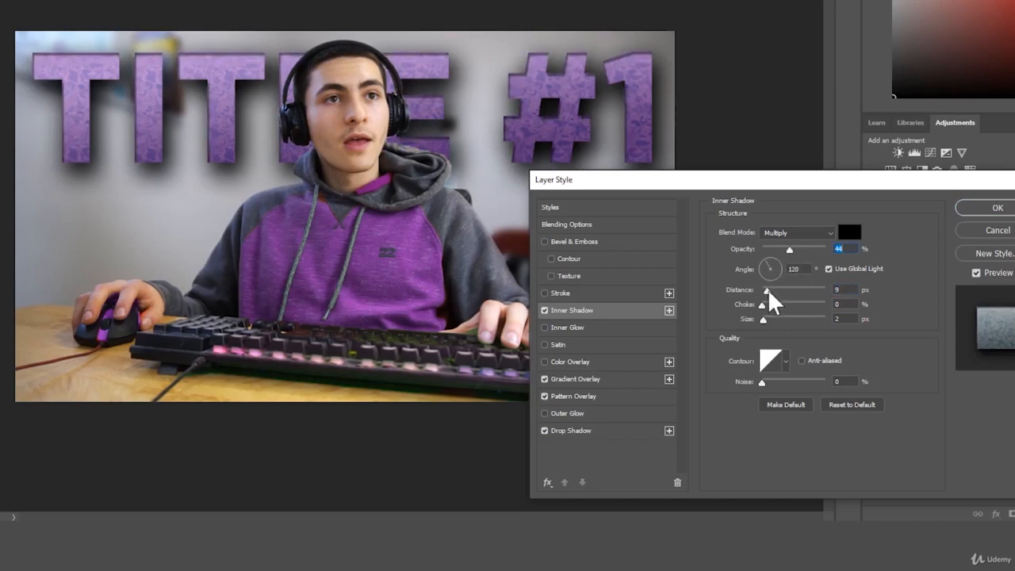
{"action": "left_click_drag", "start_coordinate": [763, 305], "coordinate": [770, 315]}
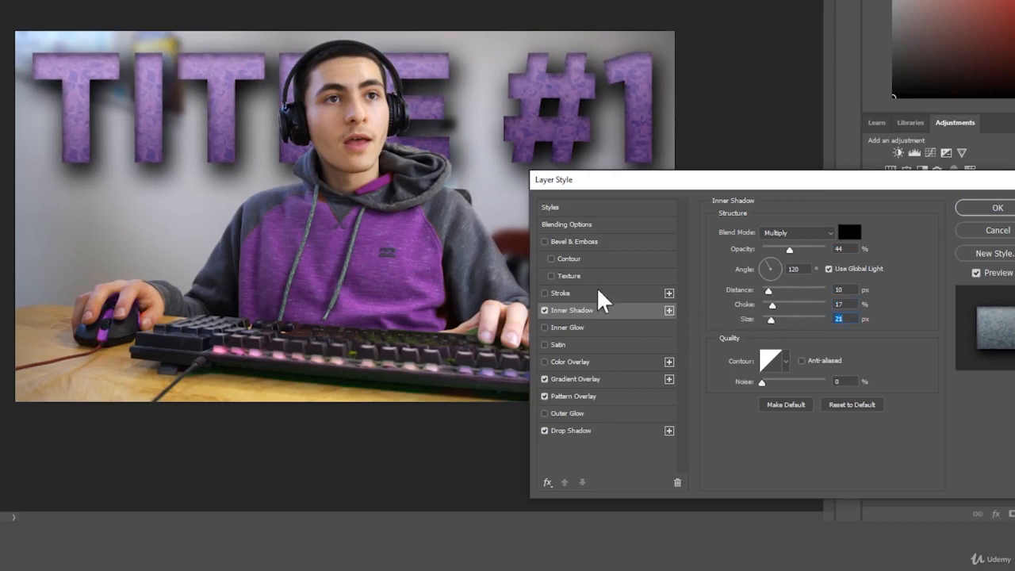
Try an 18 px outside Stroke on the title in black and then white (ffffff), then turn Stroke off.
{"action": "left_click", "coordinate": [544, 293]}
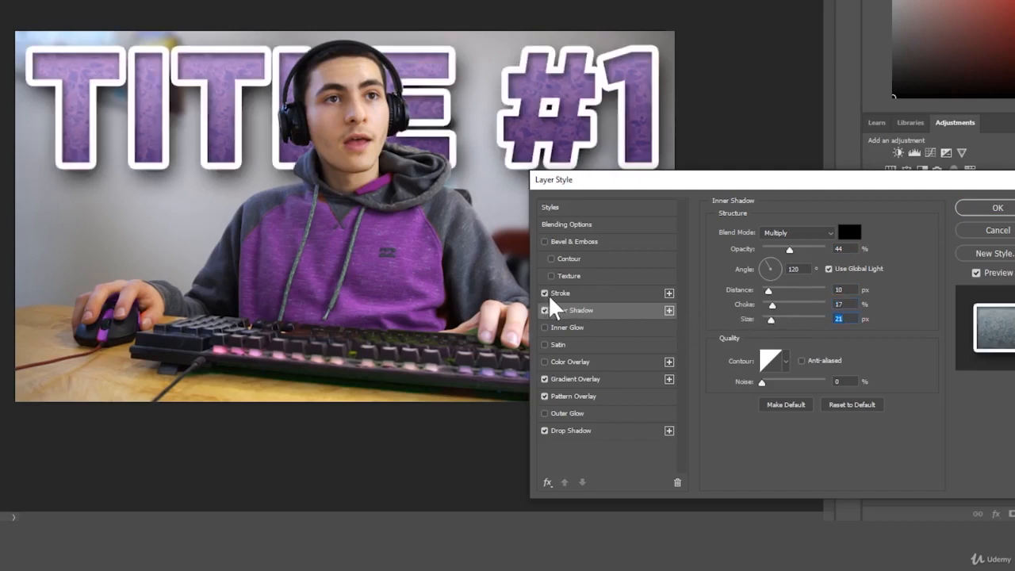
{"action": "left_click", "coordinate": [564, 293]}
{"action": "left_click", "coordinate": [745, 326]}
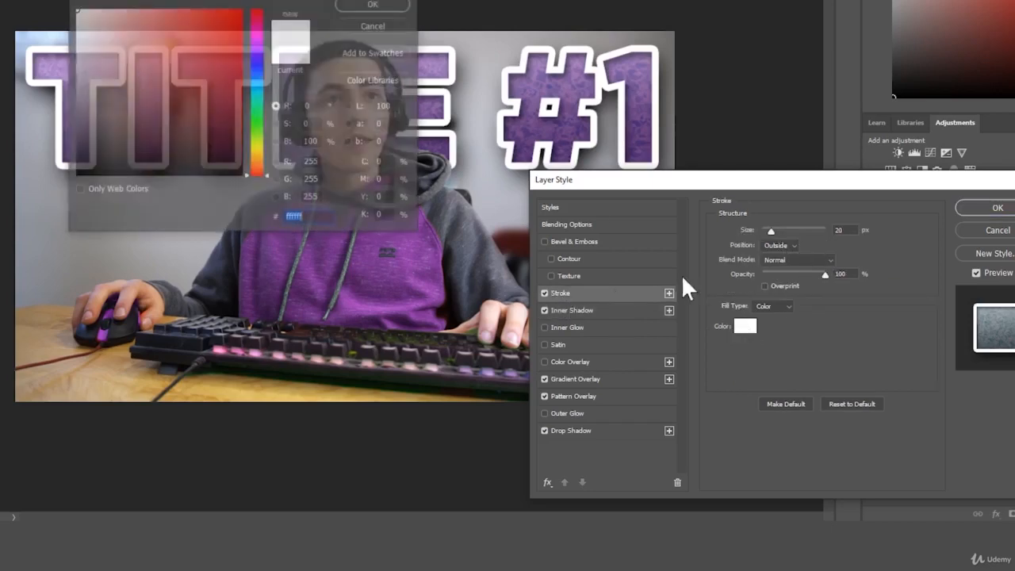
{"action": "left_click", "coordinate": [243, 175]}
{"action": "key", "text": "Return"}
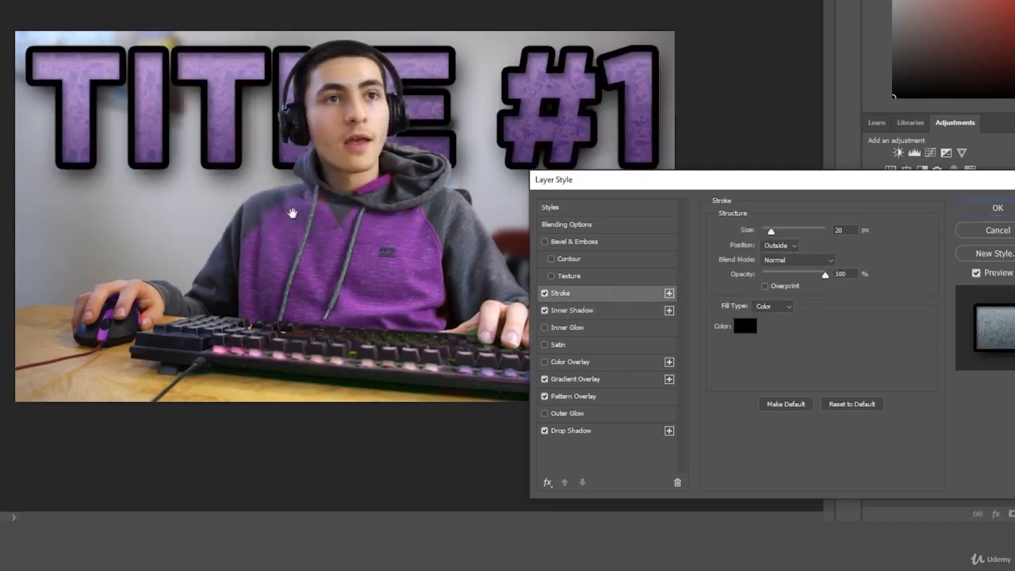
{"action": "left_click_drag", "start_coordinate": [770, 230], "coordinate": [770, 231]}
{"action": "left_click", "coordinate": [742, 327]}
{"action": "type", "text": "ffffff"}
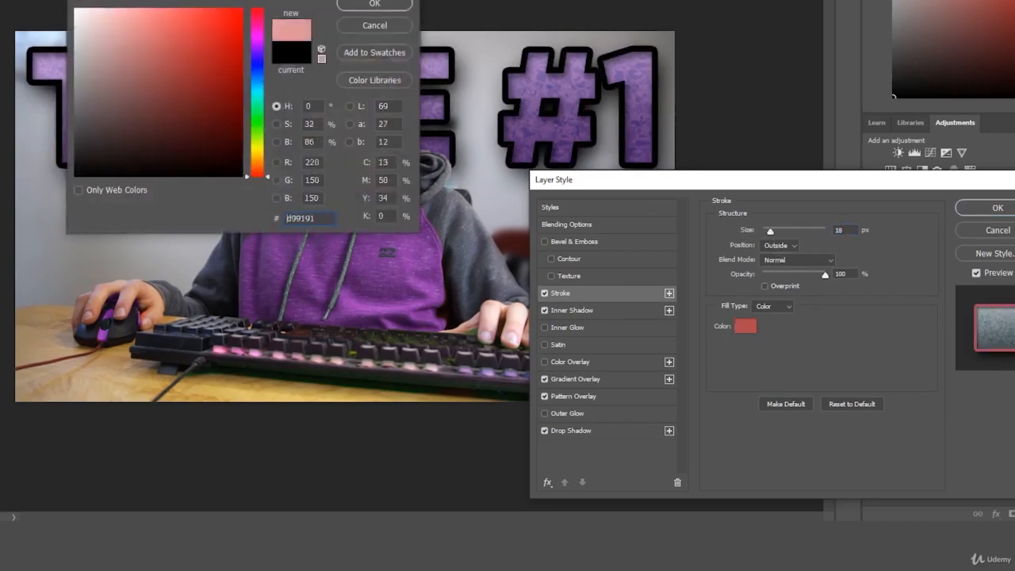
{"action": "key", "text": "Return"}
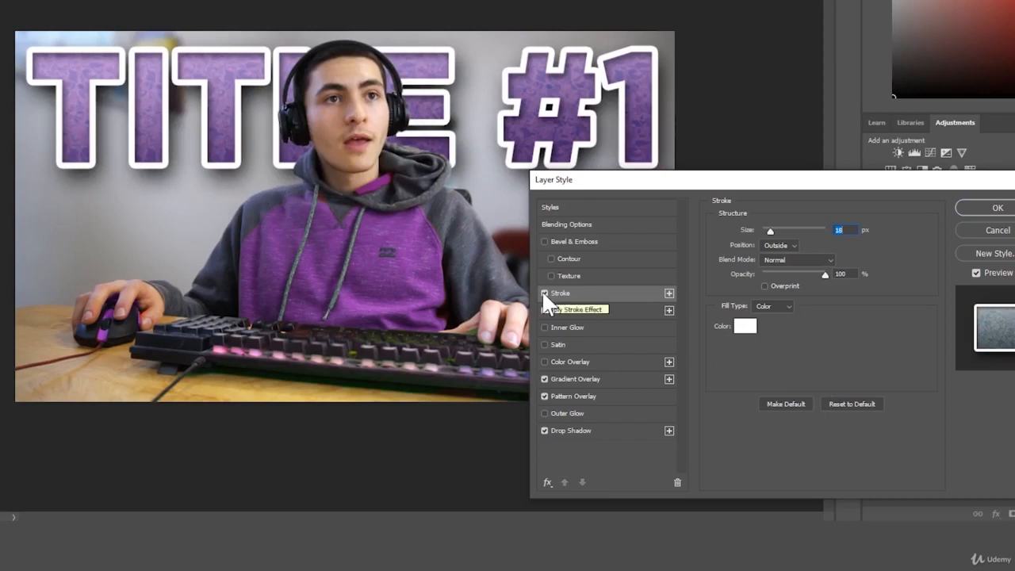
{"action": "left_click", "coordinate": [544, 292]}
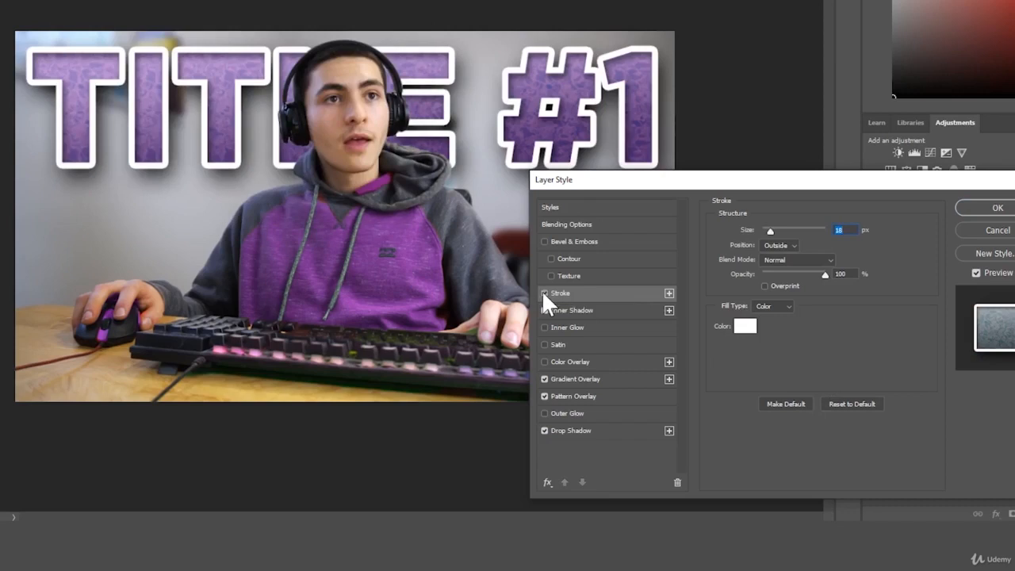
Enable Bevel & Emboss on the title with depth 396% and size 13 px, and apply the layer style.
{"action": "left_click", "coordinate": [544, 241]}
{"action": "left_click", "coordinate": [580, 241]}
{"action": "left_click_drag", "start_coordinate": [774, 259], "coordinate": [792, 256]}
{"action": "left_click_drag", "start_coordinate": [775, 291], "coordinate": [775, 291]}
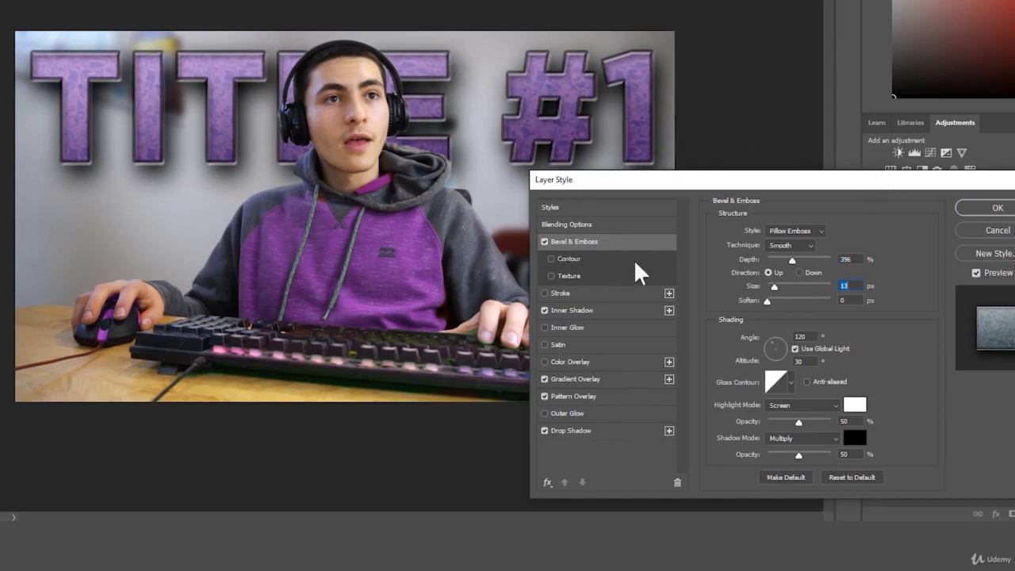
{"action": "left_click", "coordinate": [995, 210]}
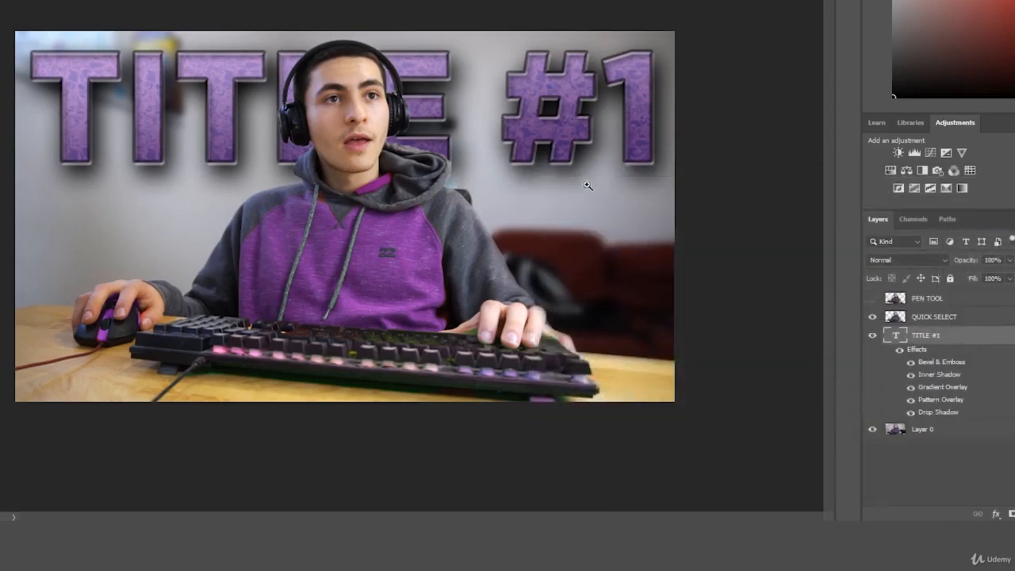
{"action": "left_click_drag", "start_coordinate": [600, 178], "coordinate": [595, 180]}
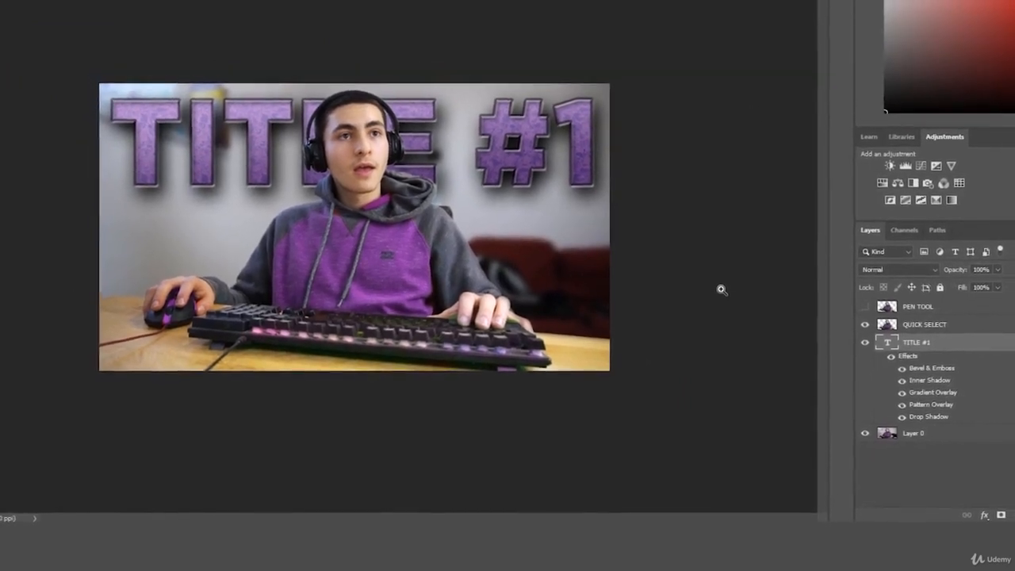
{"action": "left_click", "coordinate": [981, 516]}
{"action": "left_click", "coordinate": [917, 483]}
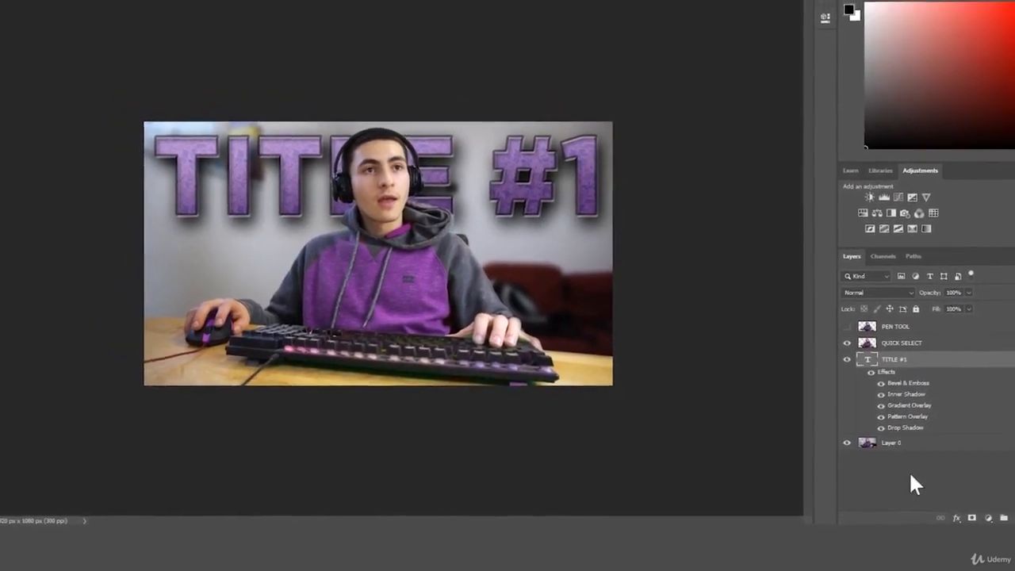